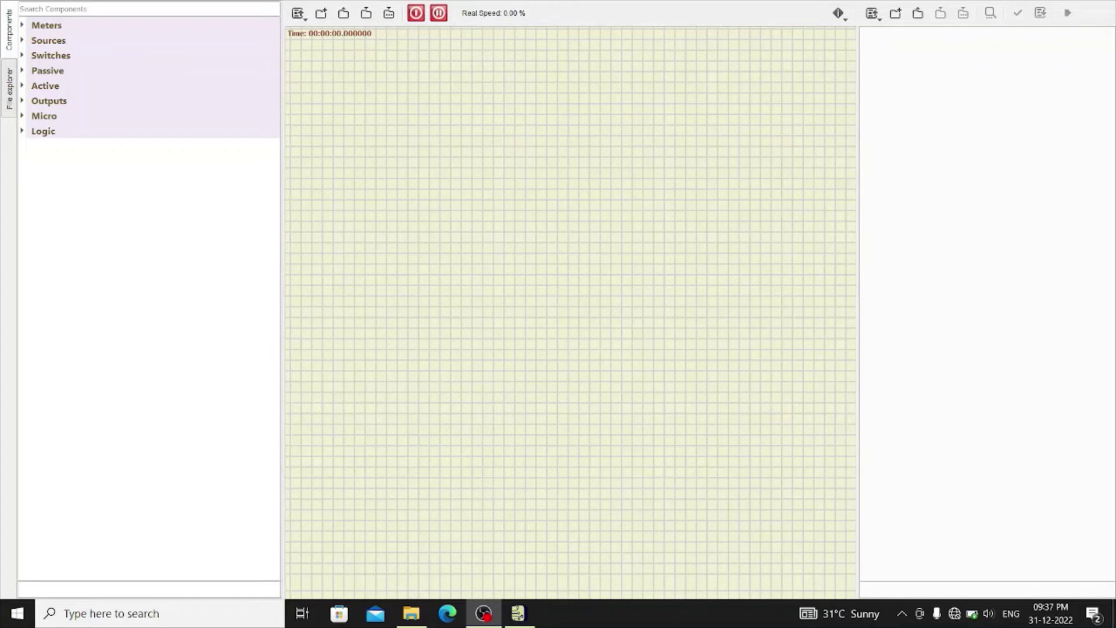
Bring the SimulIDE window to the front with its empty circuit canvas.
left_click(1069, 297)
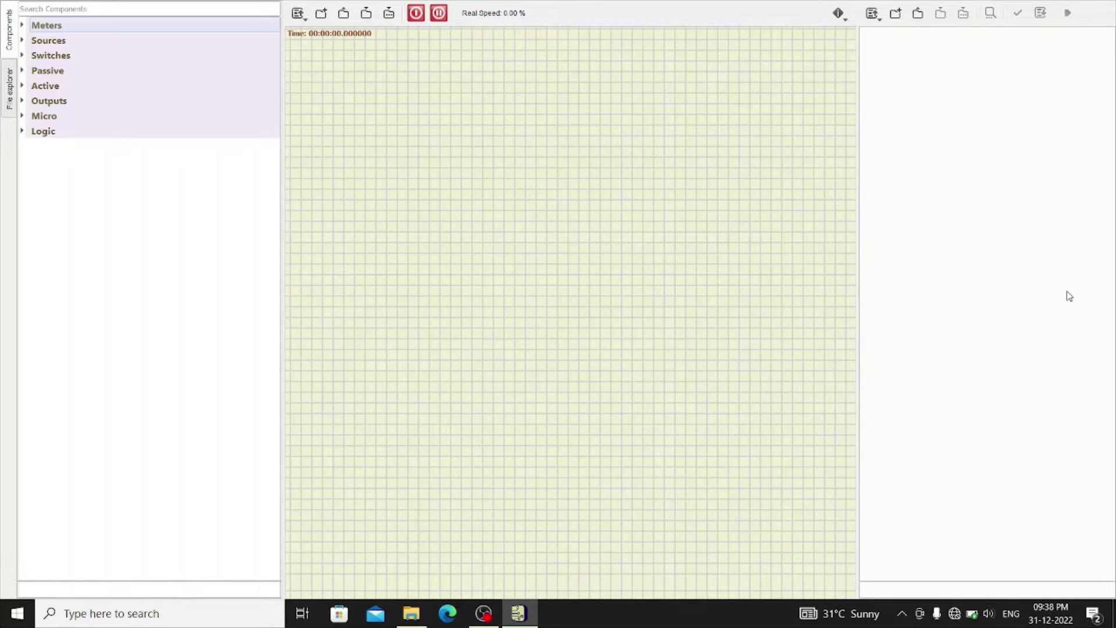
Place an AND gate and an XOR gate below it from the Logic gates.
left_click(22, 132)
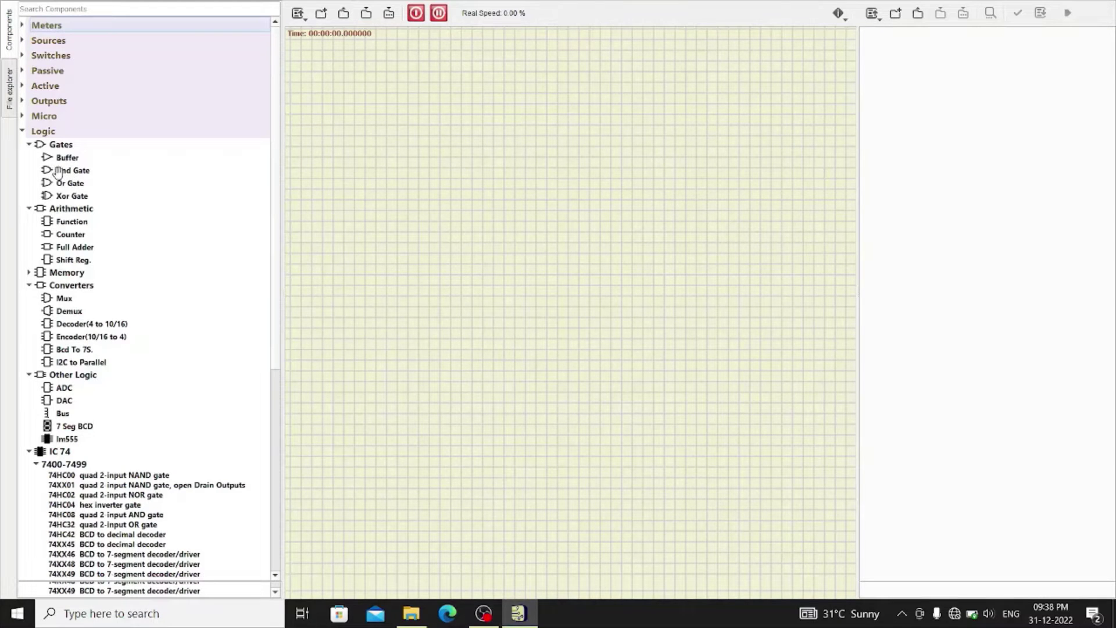
left_click_drag(61, 171, 521, 159)
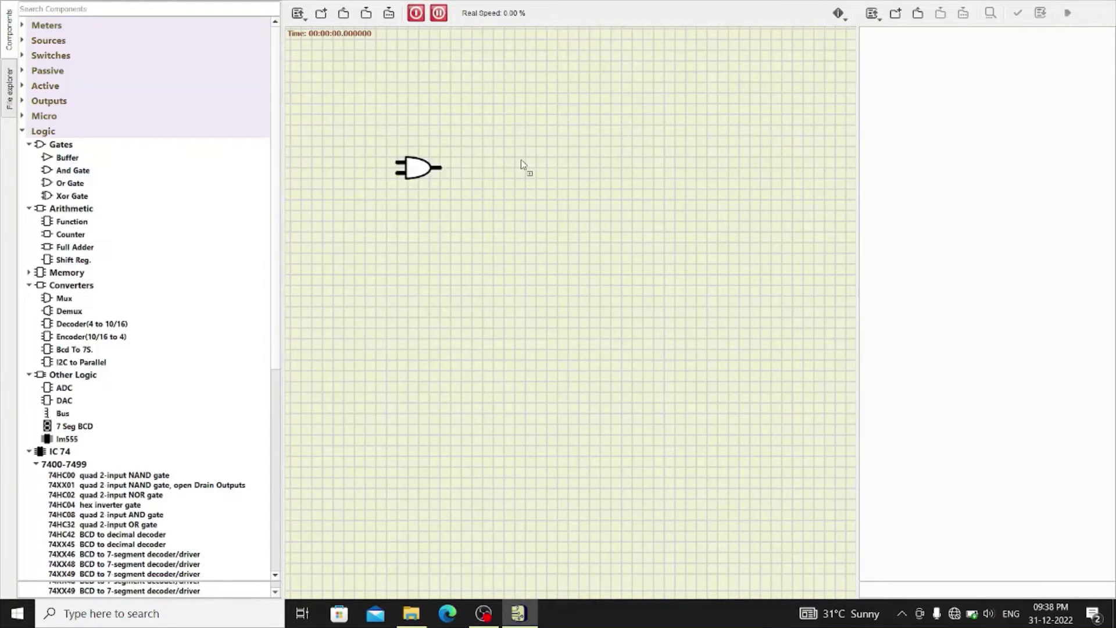
left_click_drag(67, 197, 522, 213)
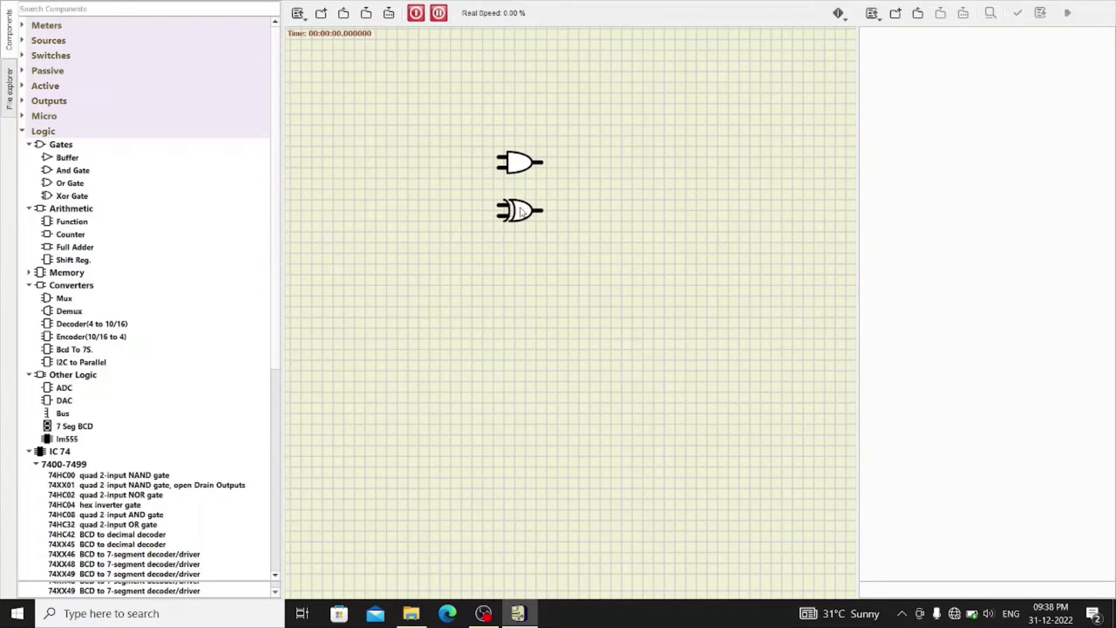
Add two 5 V fixed voltage sources stacked left of the gates.
left_click(21, 41)
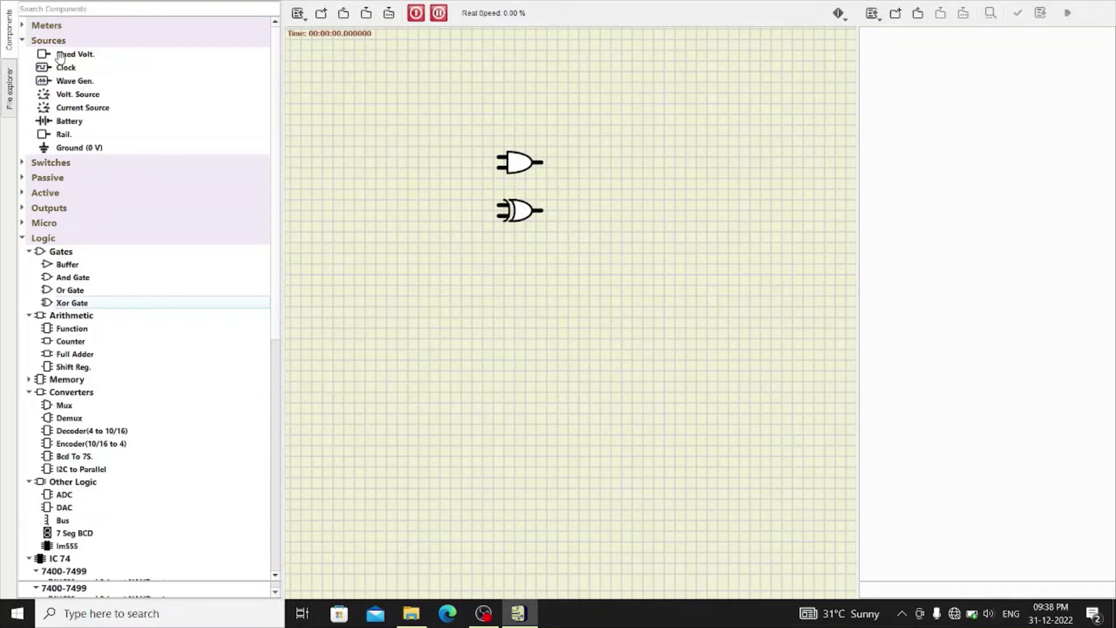
left_click_drag(66, 56, 366, 164)
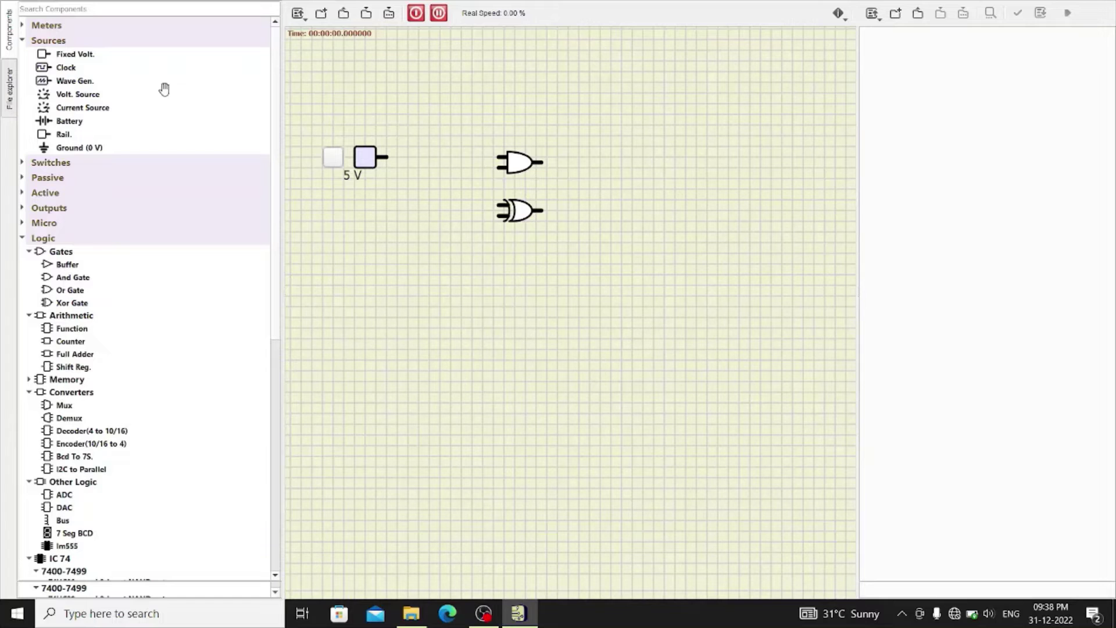
left_click_drag(76, 55, 366, 220)
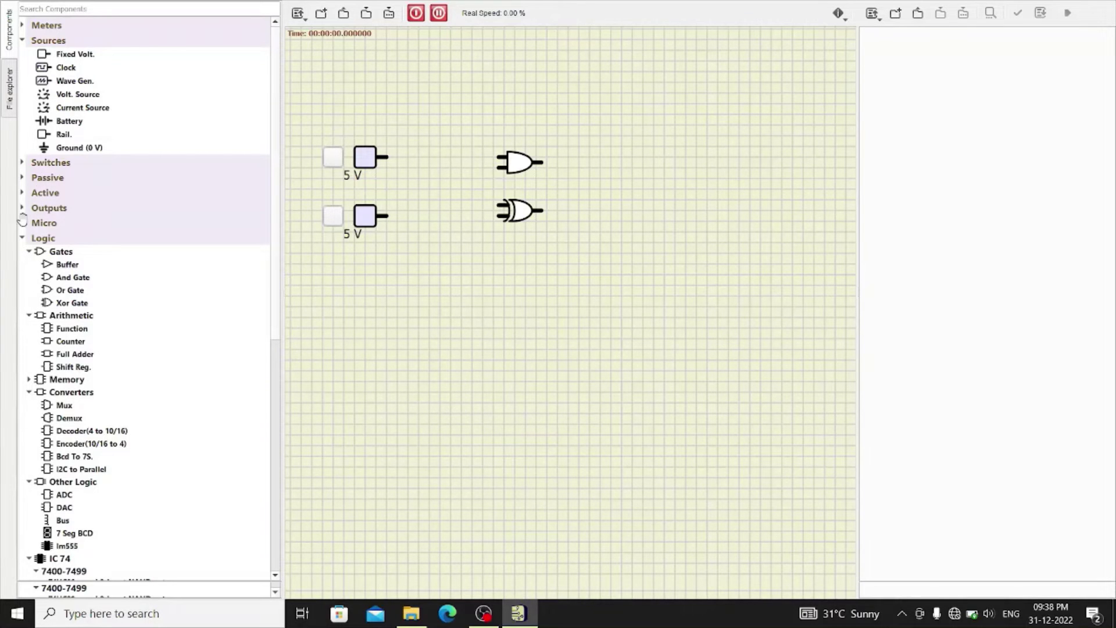
Add two LEDs from Outputs, level with the AND and XOR gates.
left_click(22, 239)
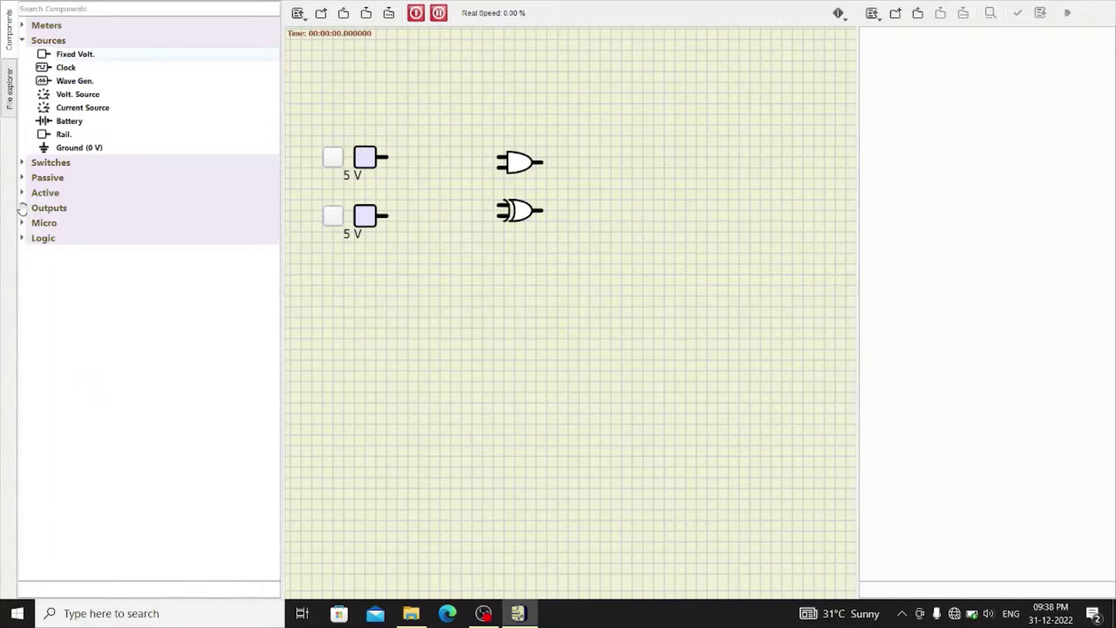
left_click(22, 208)
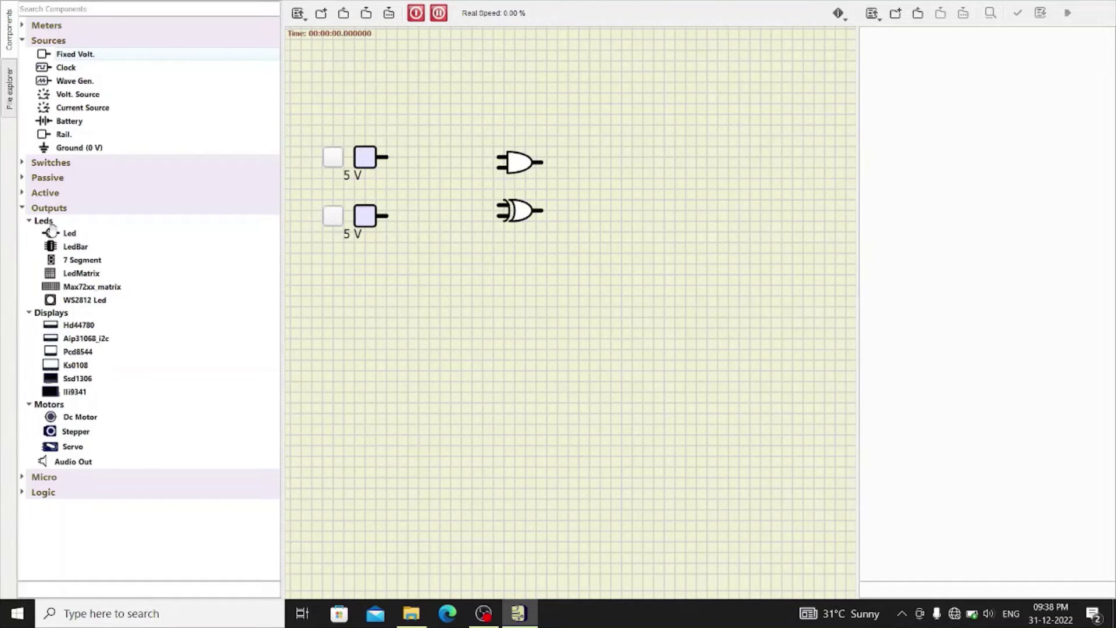
left_click_drag(51, 232, 683, 168)
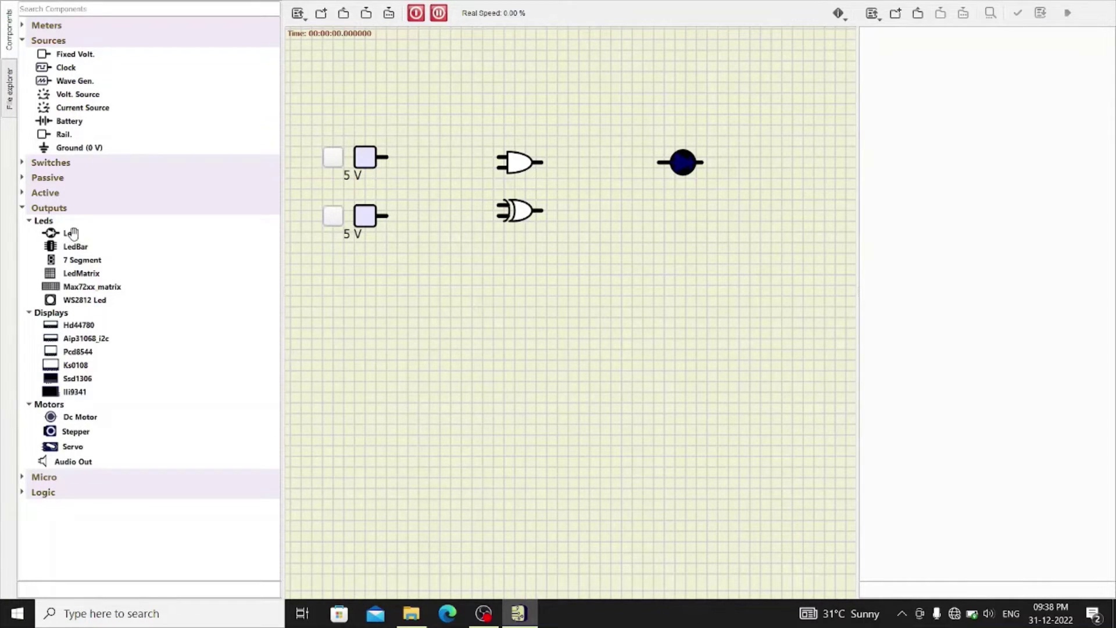
left_click_drag(72, 234, 682, 214)
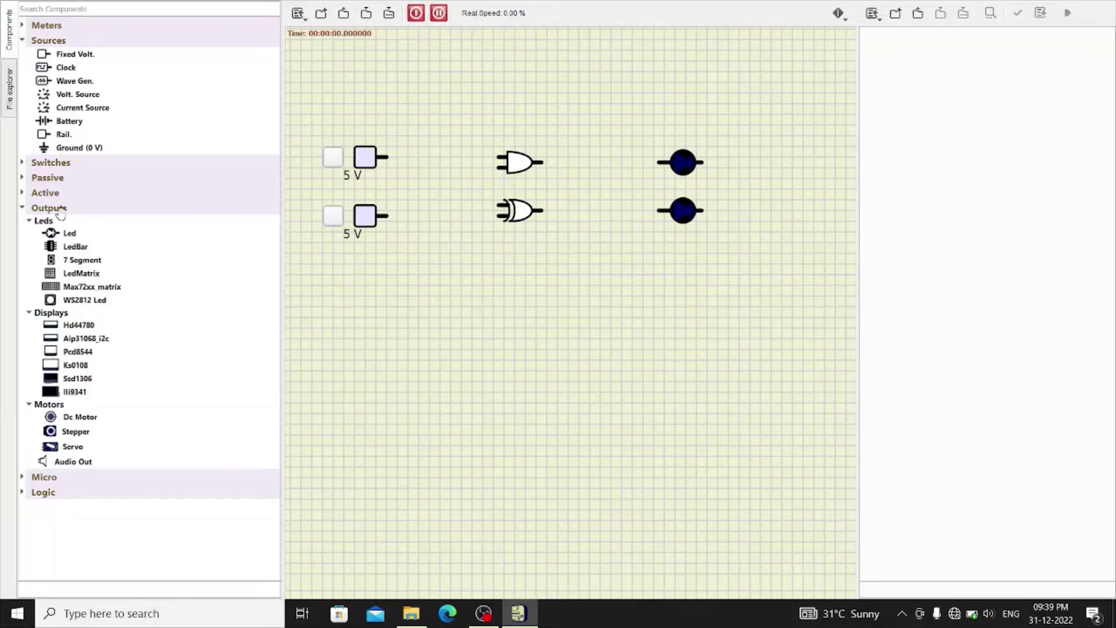
Place two 100 Ω resistors before the upper and lower LEDs, and a ground symbol right of the LEDs.
left_click(23, 177)
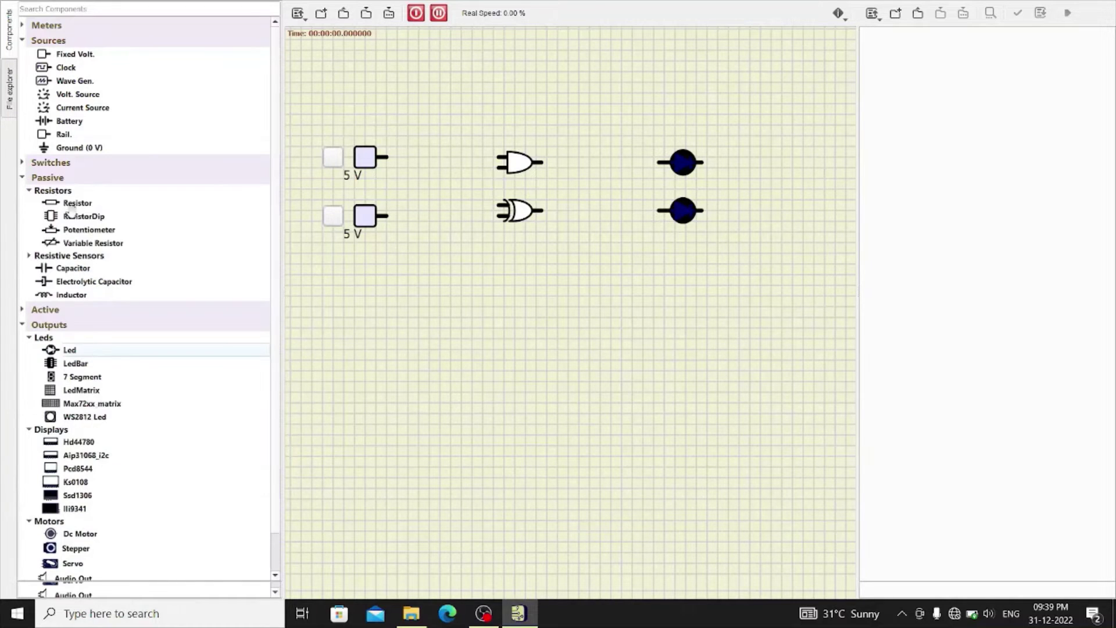
left_click_drag(68, 203, 609, 165)
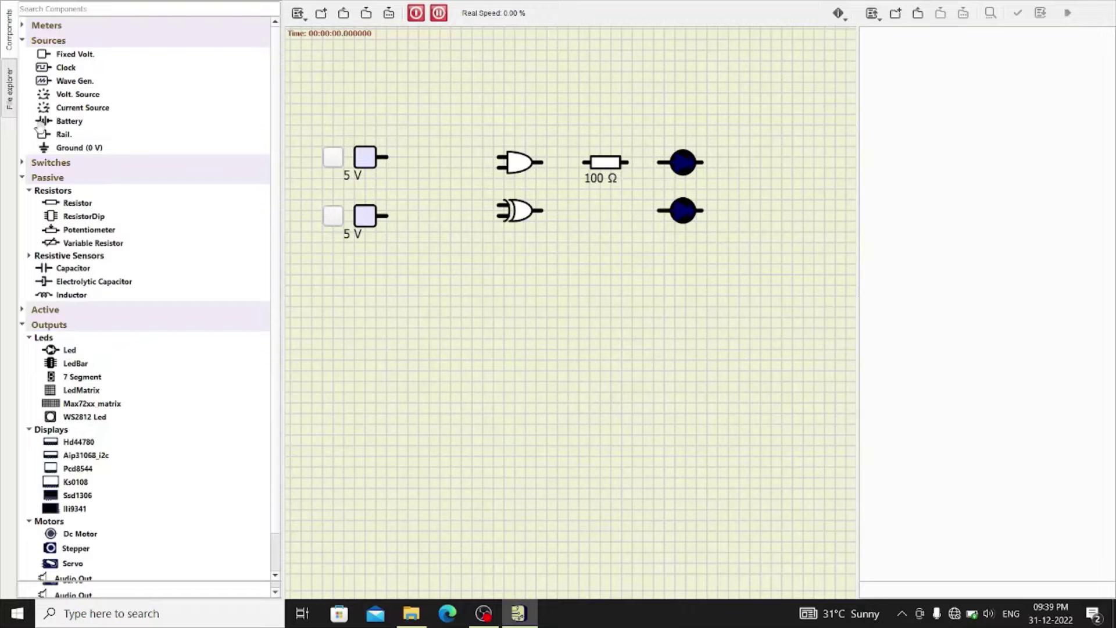
left_click_drag(77, 203, 605, 213)
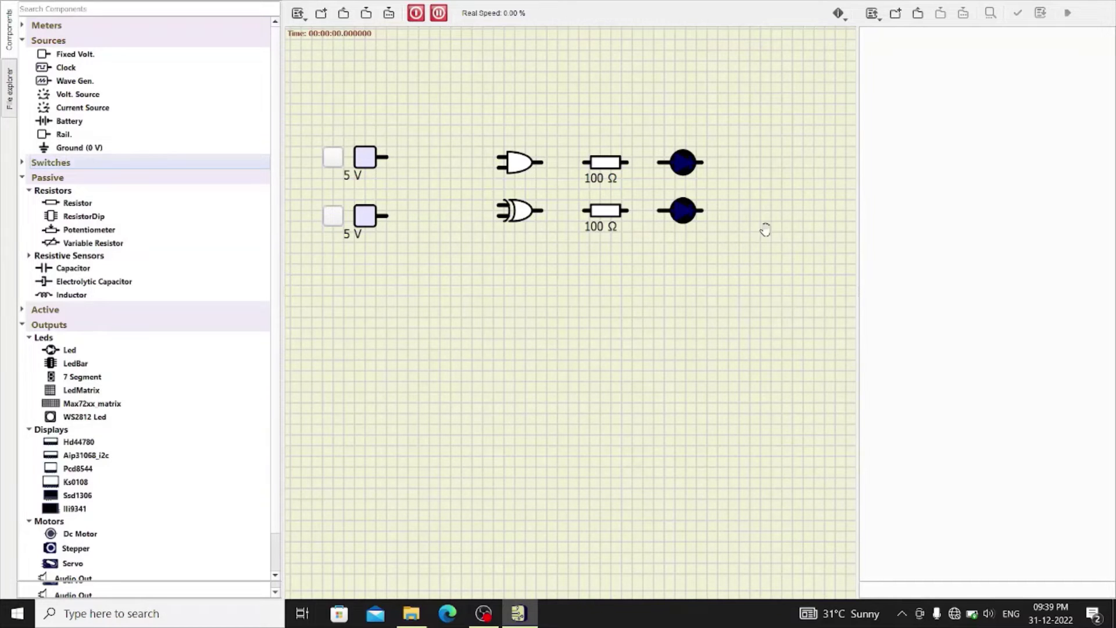
left_click_drag(83, 145, 773, 251)
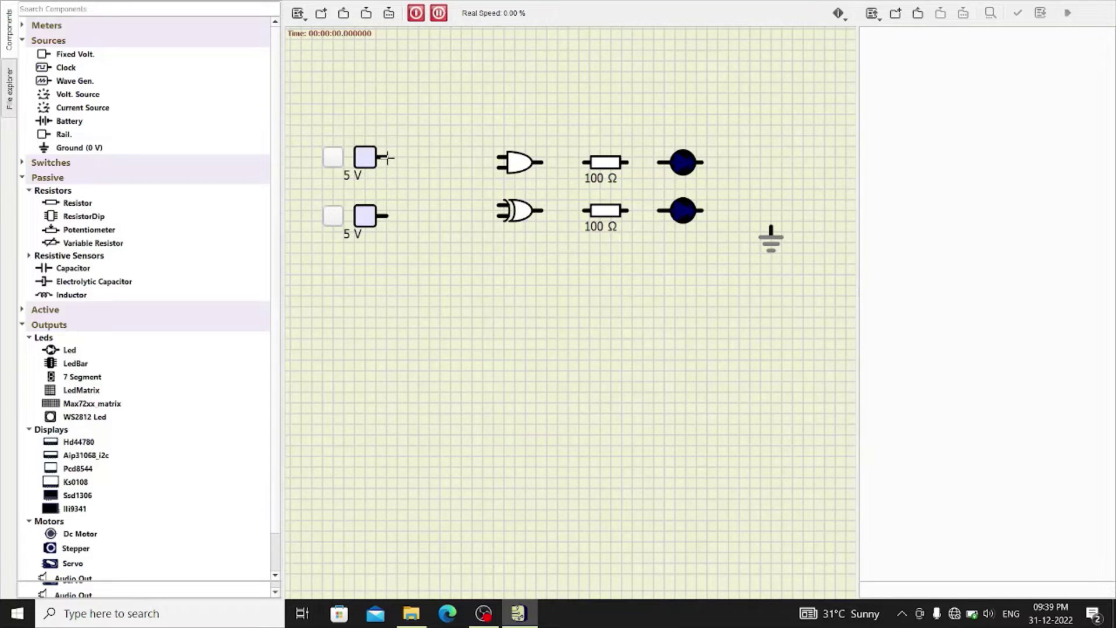
Wire each 5 V source to an input of both the AND and XOR gates.
left_click_drag(387, 157, 499, 157)
left_click_drag(443, 157, 496, 203)
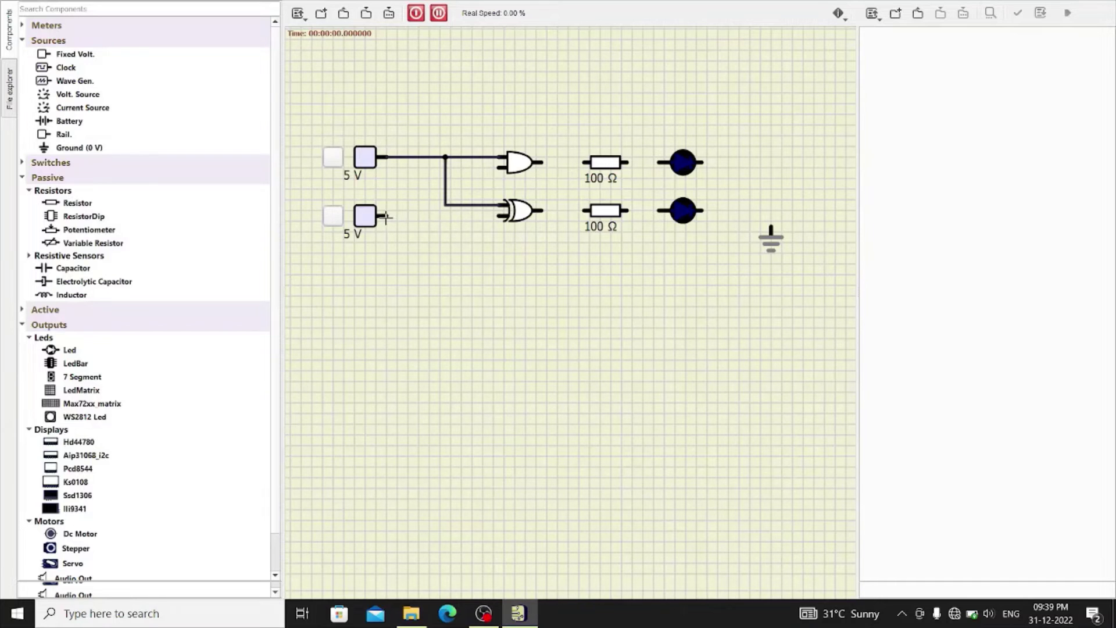
left_click_drag(386, 217, 491, 216)
mouse_move(433, 215)
left_mouse_down()
mouse_move(436, 165)
mouse_move(434, 212)
mouse_move(465, 170)
mouse_move(586, 162)
left_mouse_up()
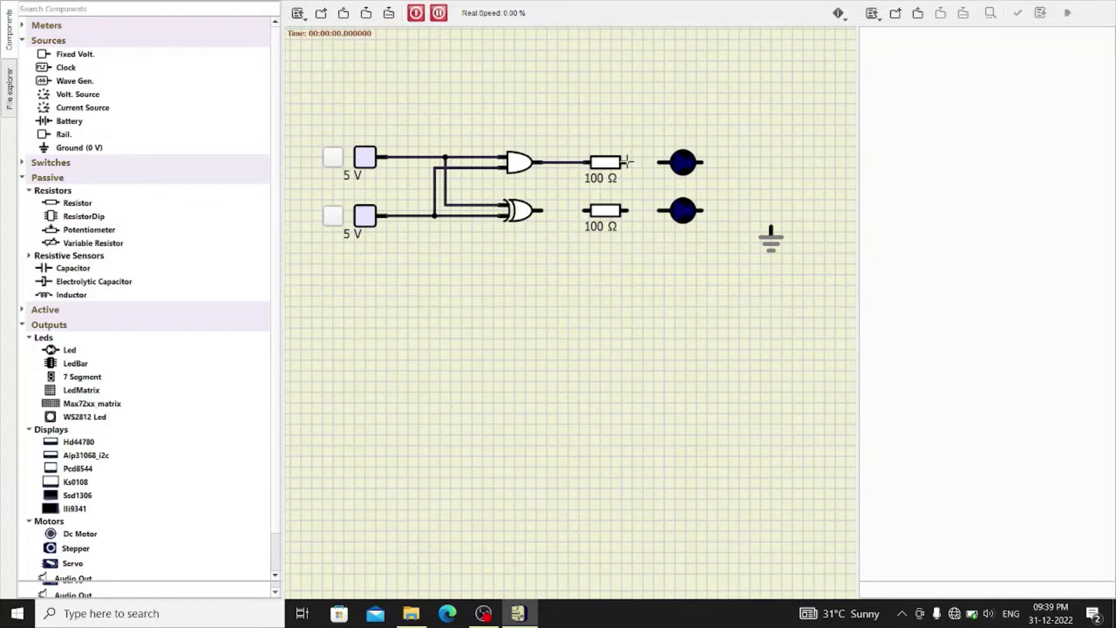
Connect the upper resistor to its LED, that LED to ground, and the XOR output to the lower resistor.
left_click_drag(627, 161, 656, 163)
left_click_drag(702, 162, 769, 229)
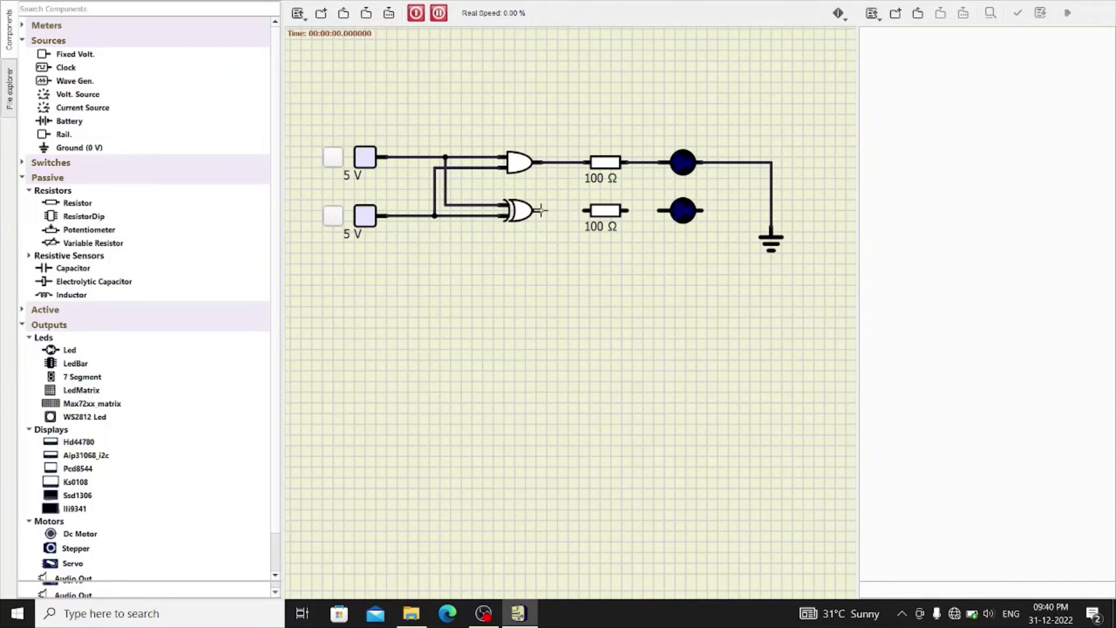
left_click_drag(541, 210, 773, 214)
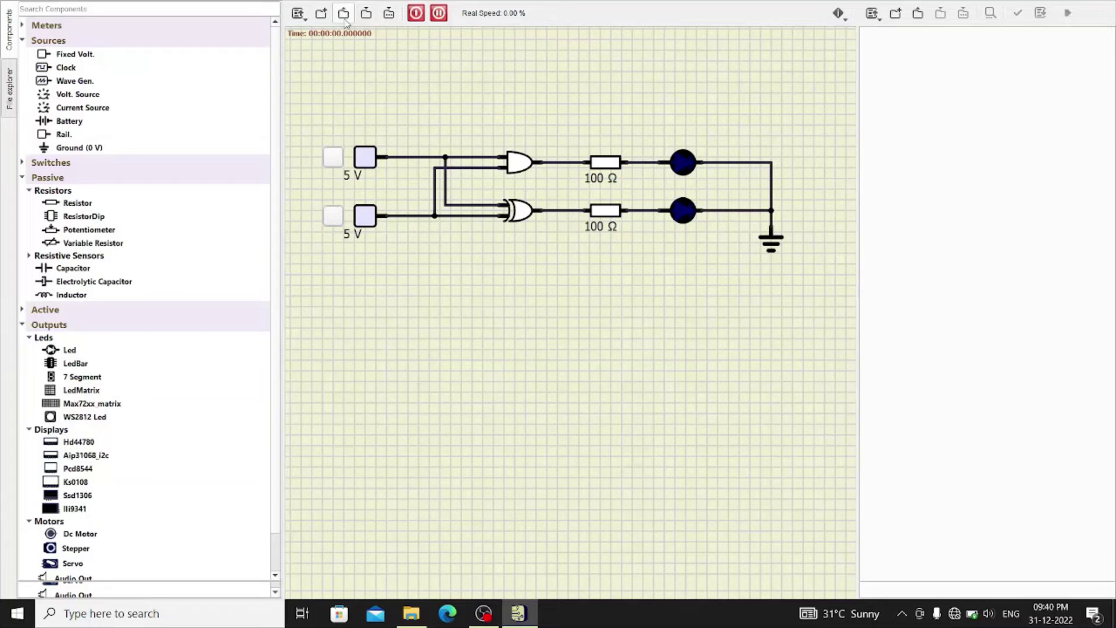
left_click(368, 13)
Run the simulation and test the half adder: lower input only, upper only, then both high.
left_click(414, 13)
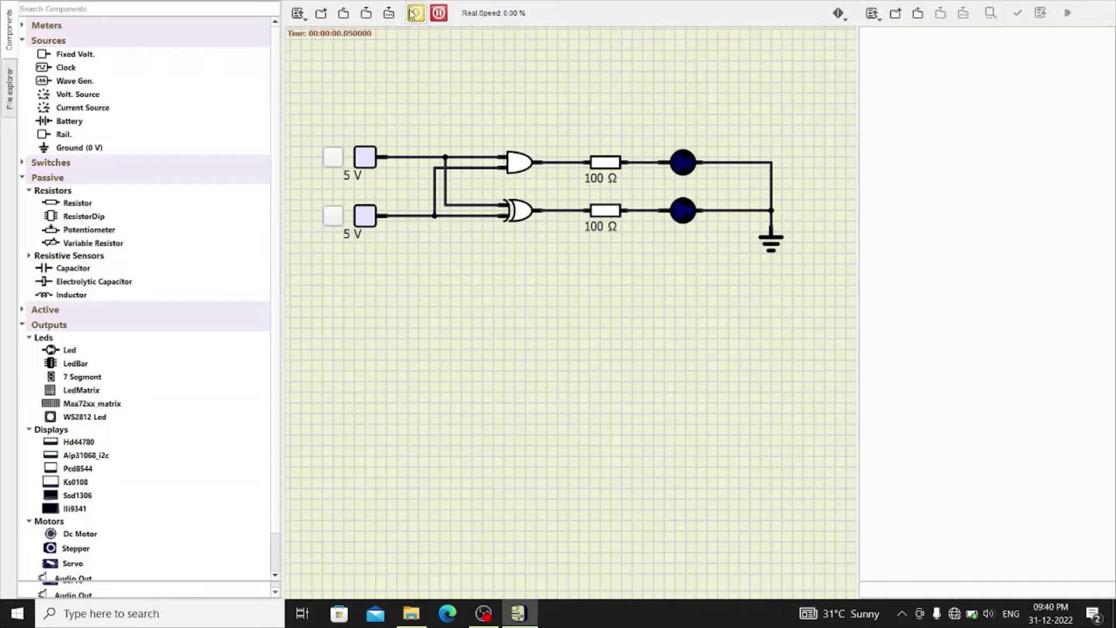
left_click(336, 218)
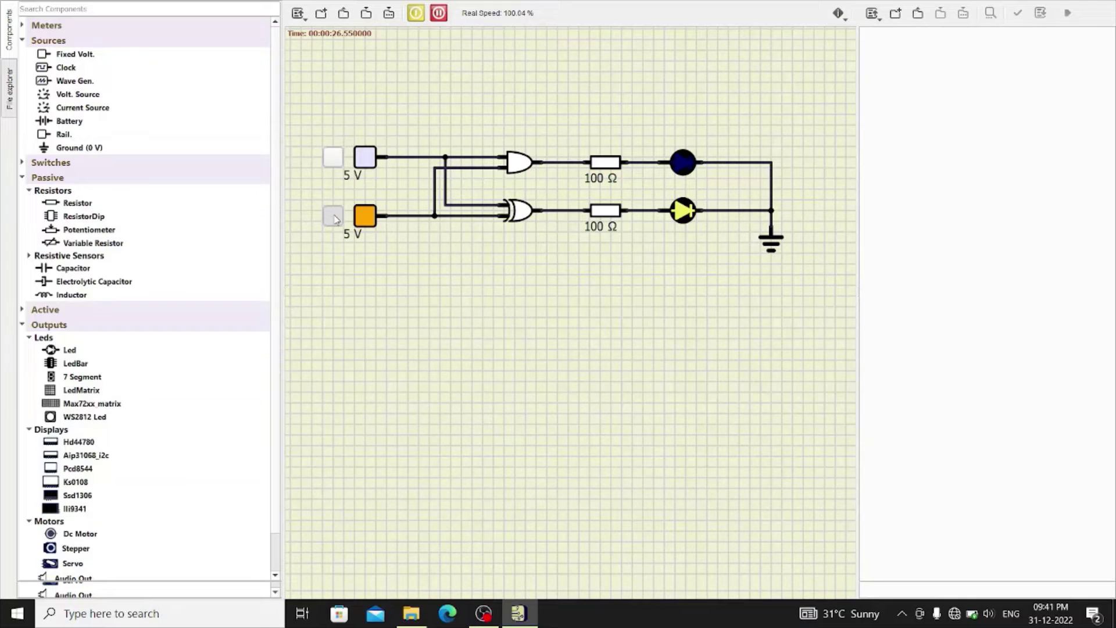
left_click(335, 219)
left_click(331, 163)
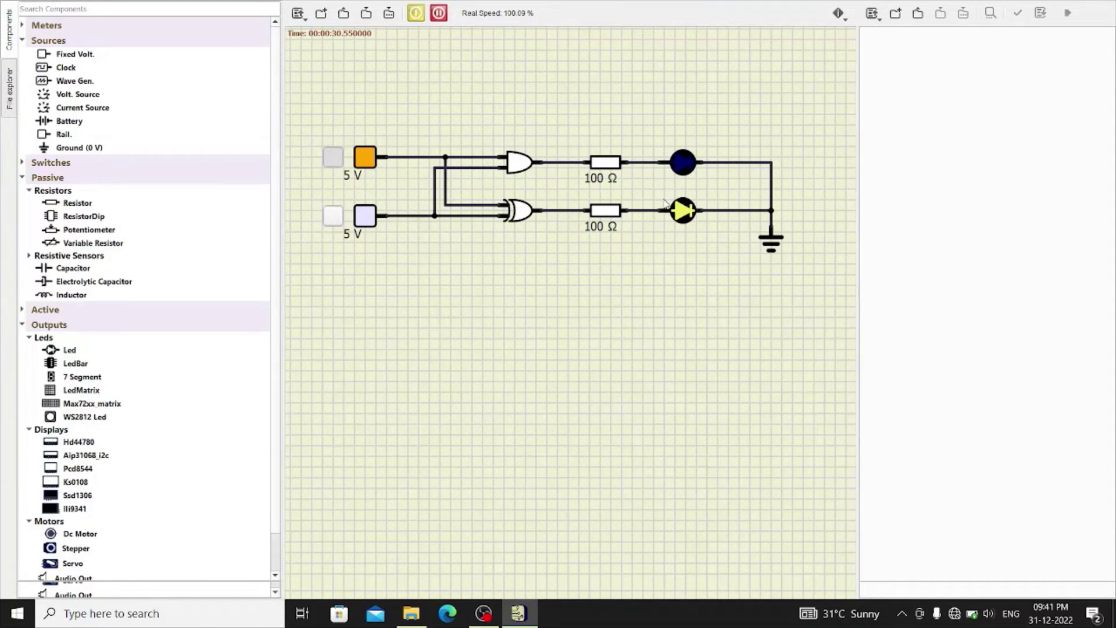
left_click(335, 221)
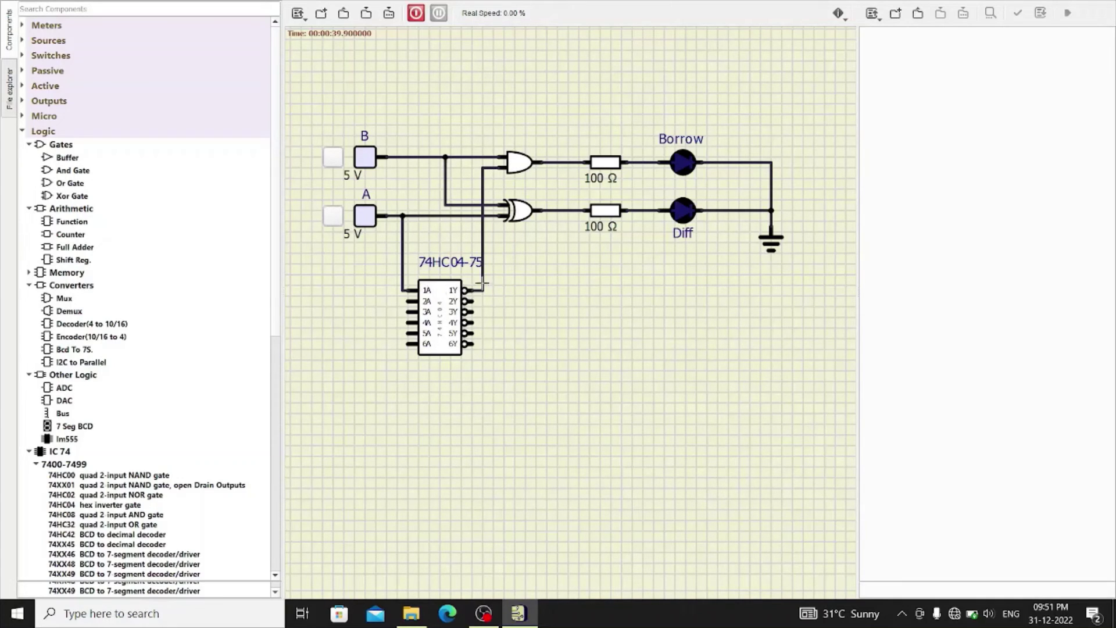
Connect the 74HC04's 1Y output to the AND gate's lower input.
left_click(505, 168)
Simulate the half subtractor, testing B only, A only, then A and B both on.
left_click(415, 14)
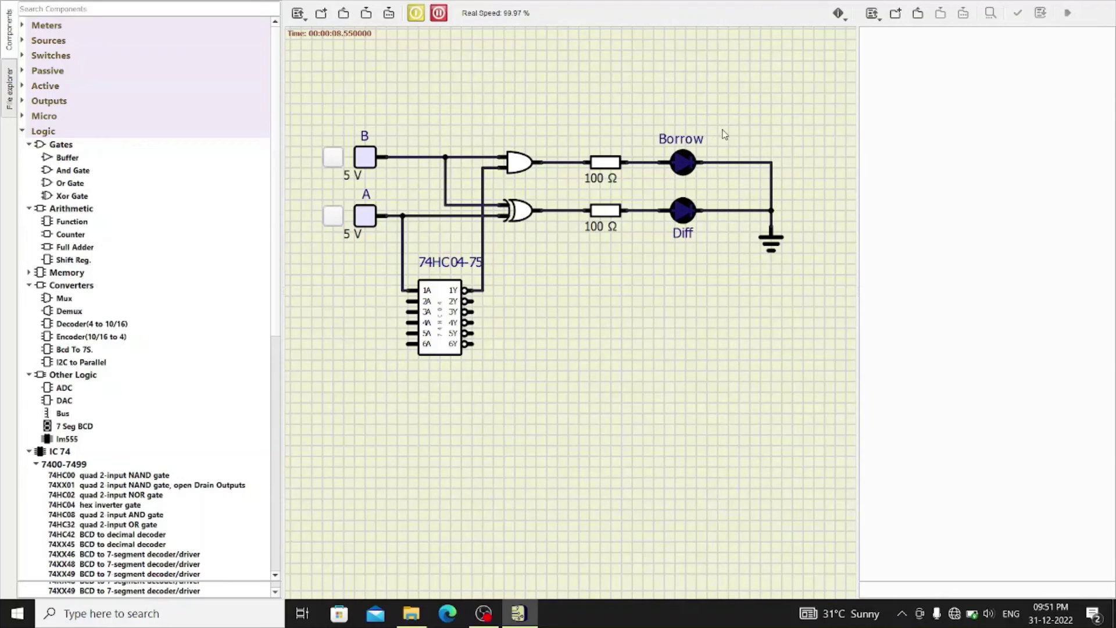
left_click(334, 157)
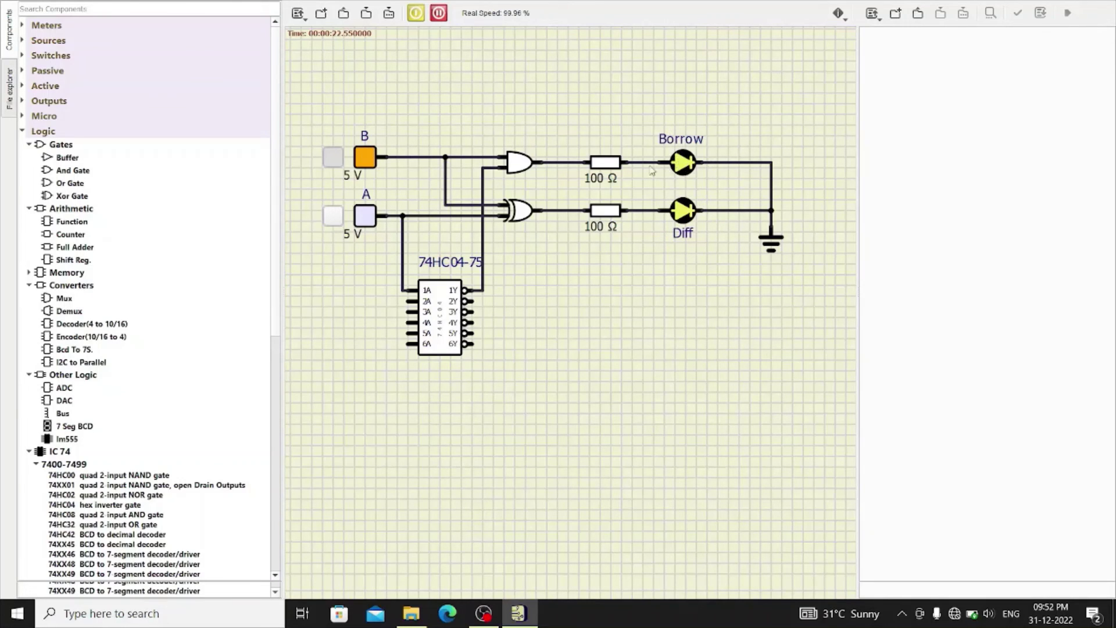
left_click(332, 160)
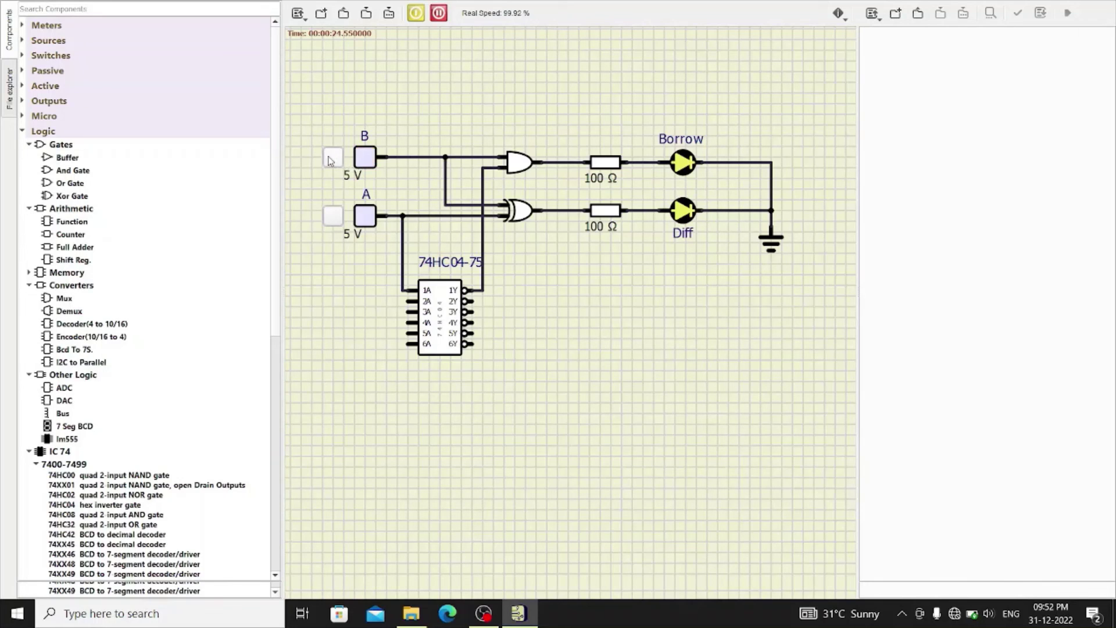
left_click(331, 218)
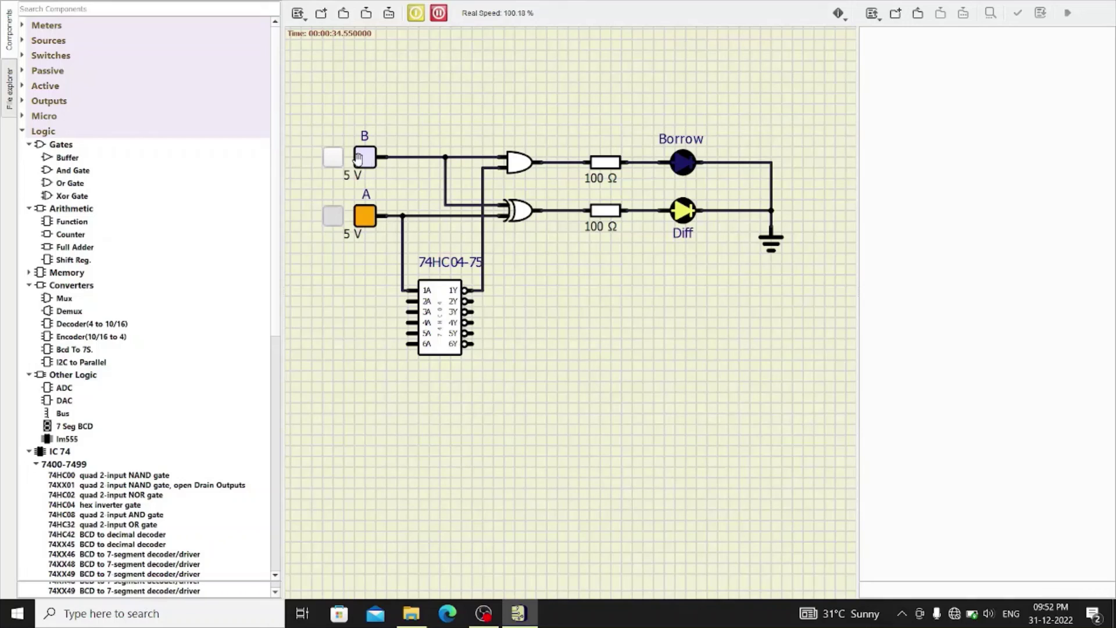
left_click(329, 162)
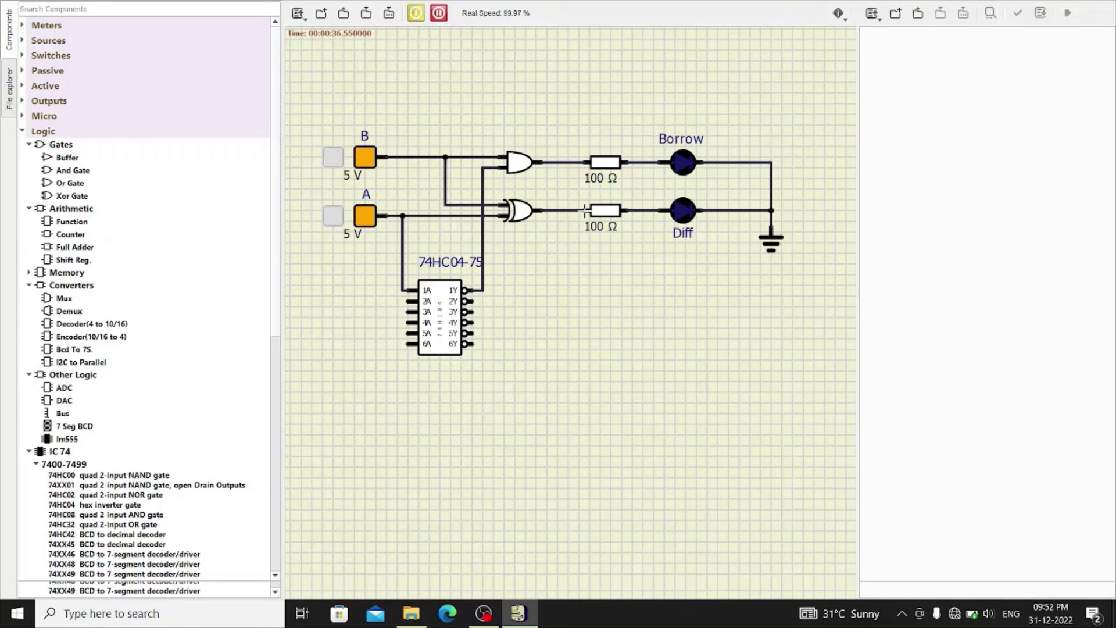